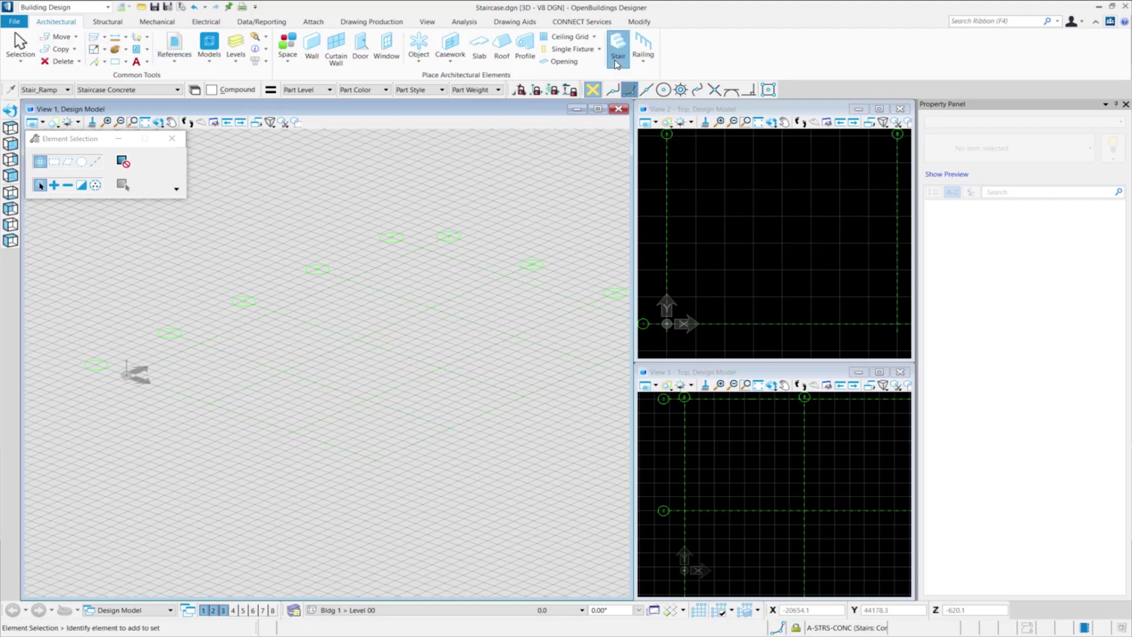
Step: Set the stair tool to the Institutional | GraniteTreads_Open type in Spiral Stair mode
{"action": "left_click", "coordinate": [617, 59]}
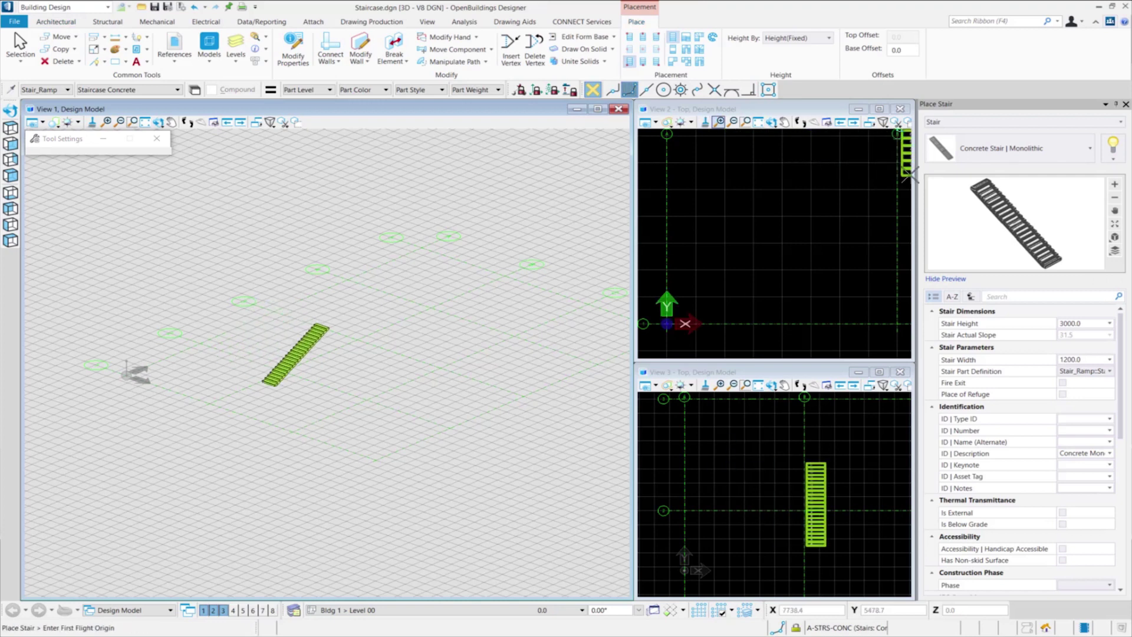
{"action": "left_click", "coordinate": [995, 152]}
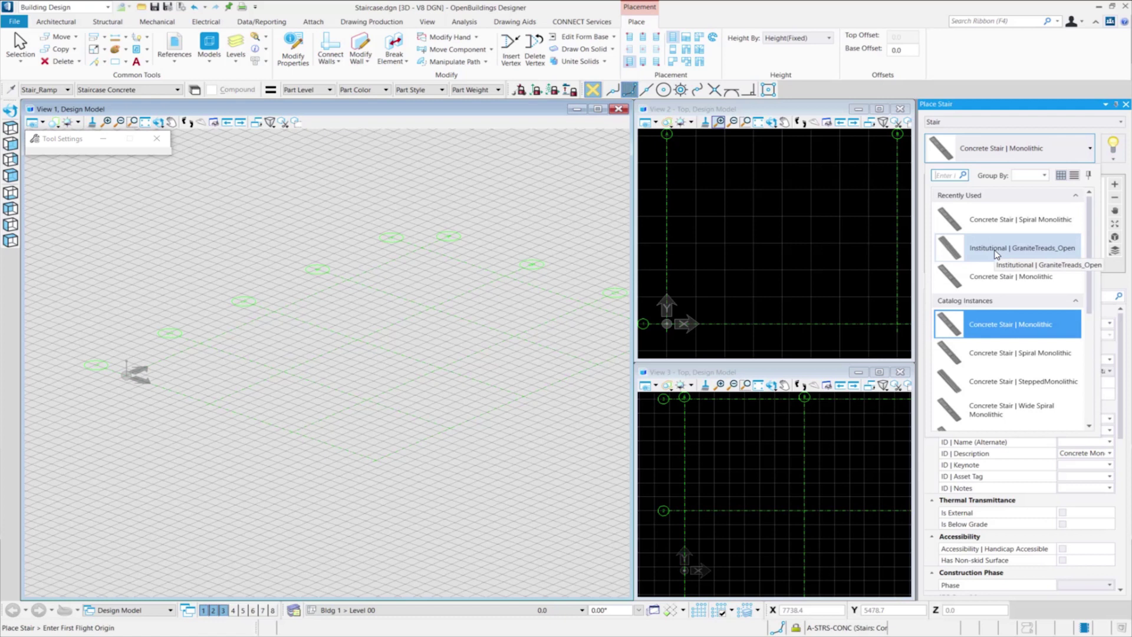
{"action": "left_click", "coordinate": [996, 252]}
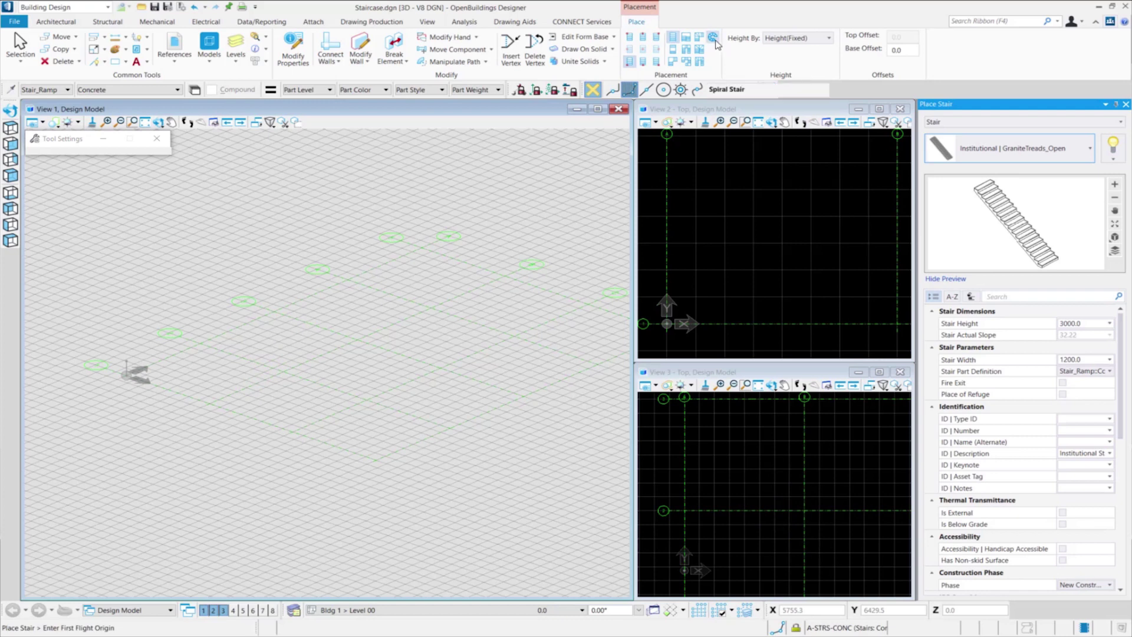
{"action": "left_click", "coordinate": [713, 39]}
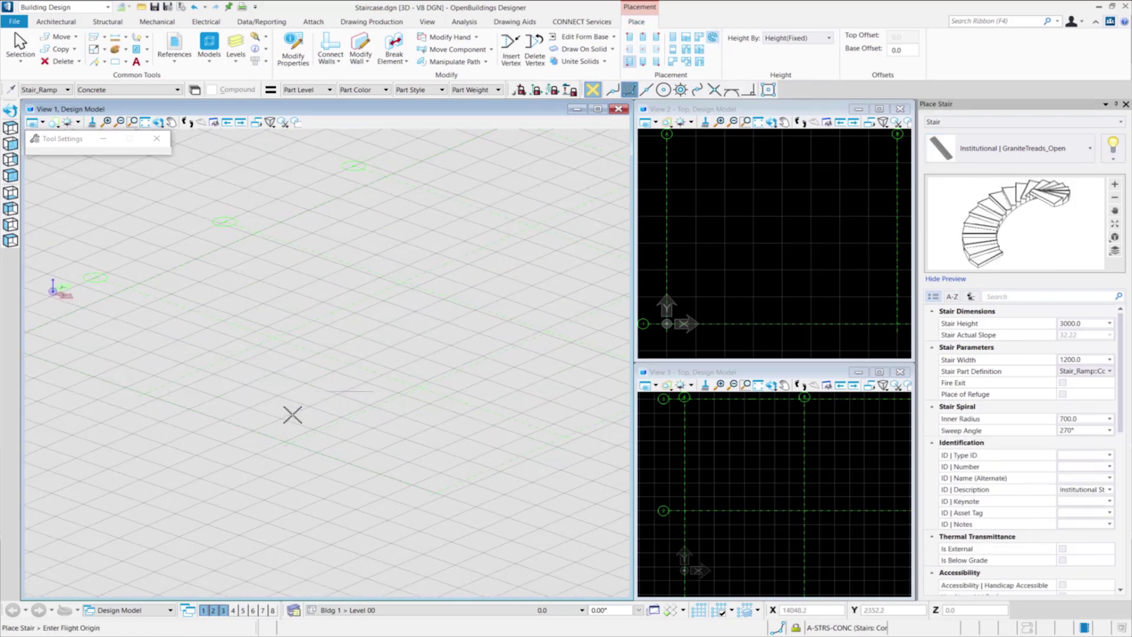
Step: Place a 270° granite-tread spiral stair, 3000 high and 1200 wide, in View 1
{"action": "left_click", "coordinate": [278, 466]}
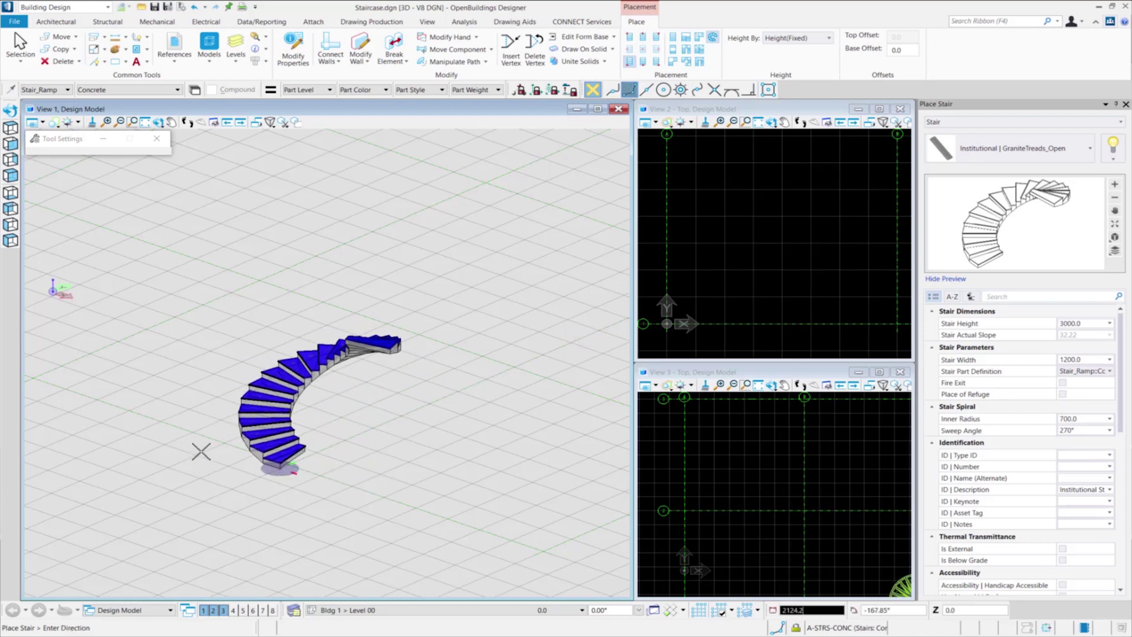
{"action": "left_click", "coordinate": [200, 452]}
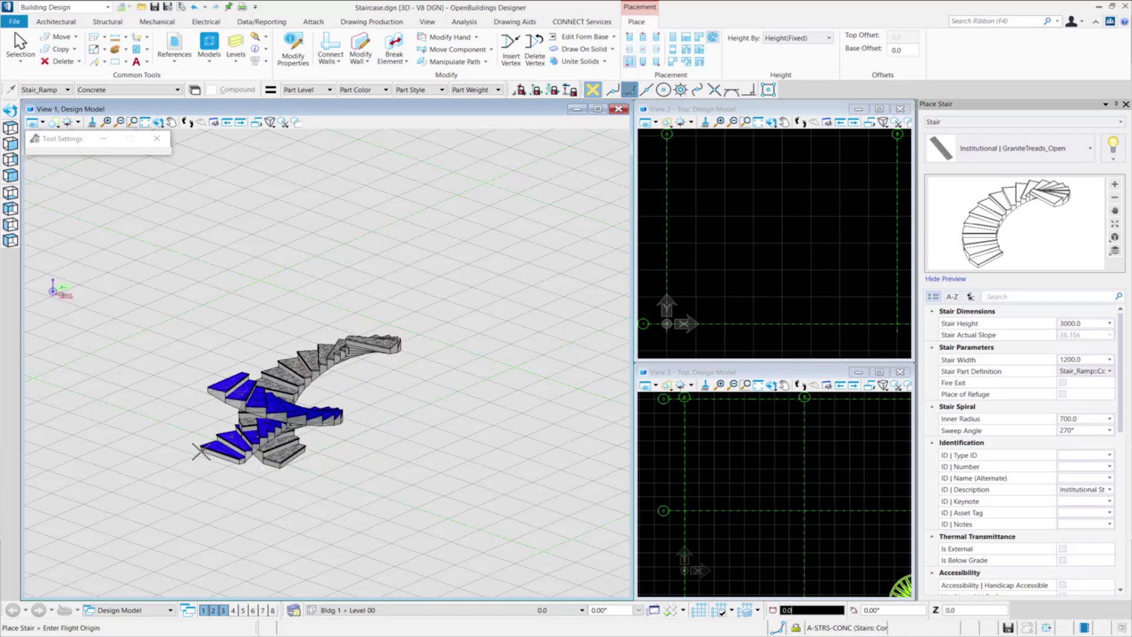
{"action": "right_click", "coordinate": [349, 450]}
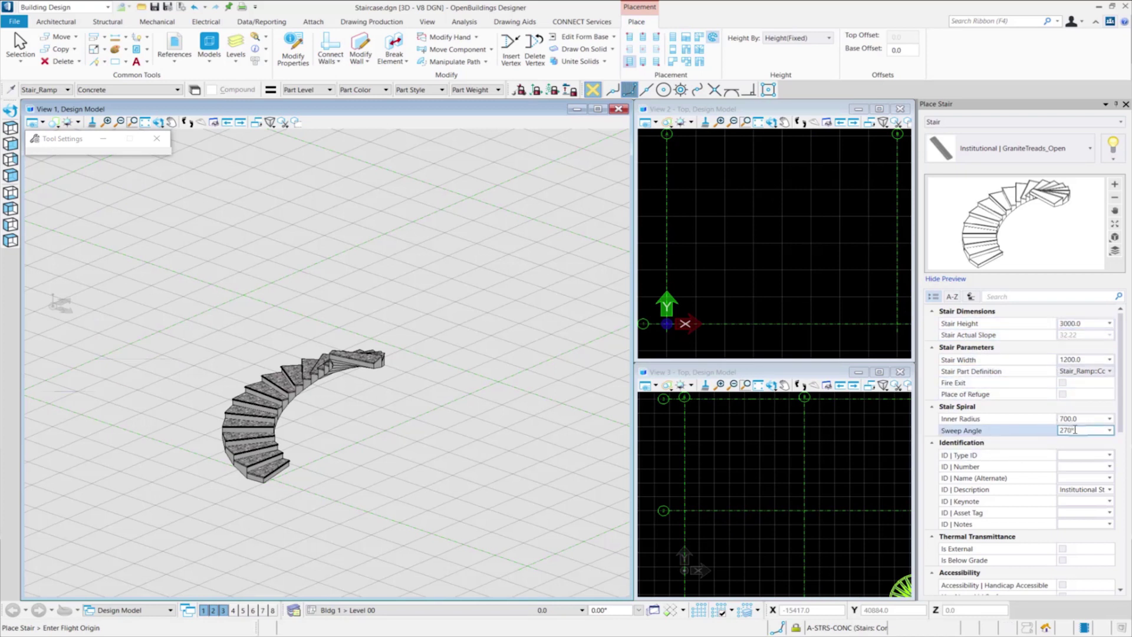
Step: Set sweep -180°, inner radius 800, width 2000 and height 4000, then pick the stair's origin
{"action": "left_click", "coordinate": [1074, 430]}
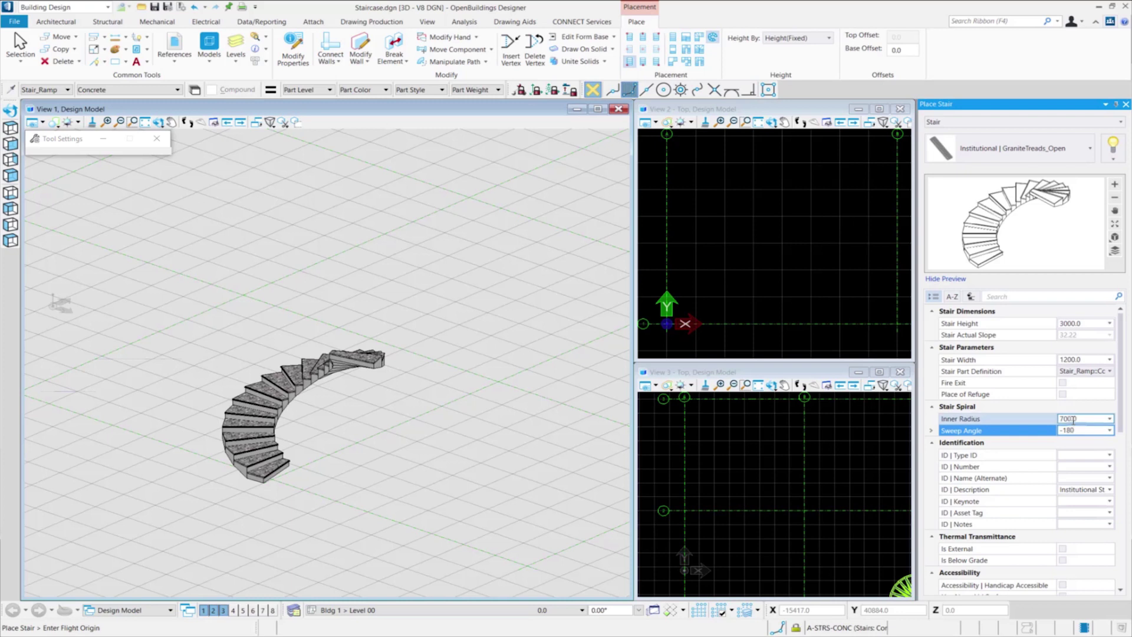
{"action": "left_click", "coordinate": [1079, 418]}
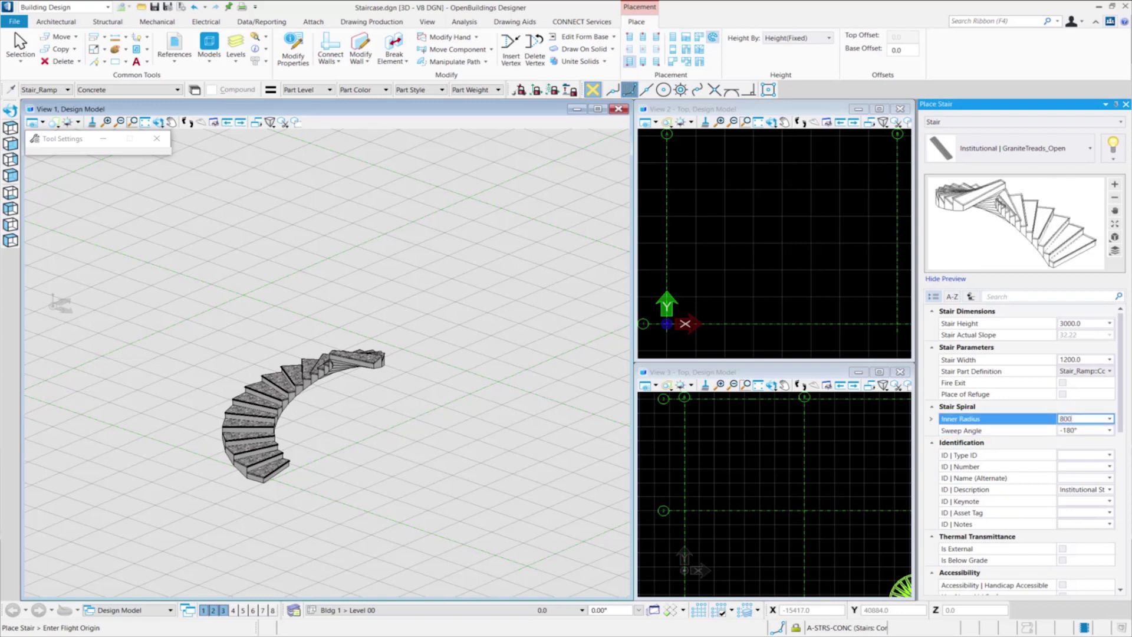
{"action": "left_click", "coordinate": [1079, 359]}
{"action": "type", "text": "200"}
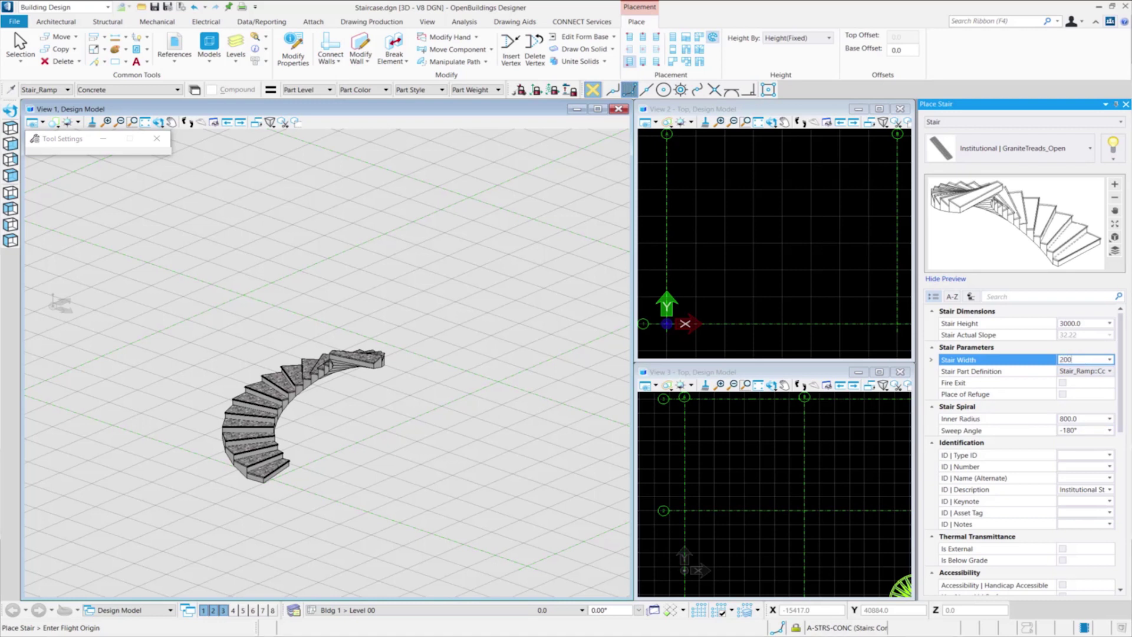
{"action": "type", "text": "0"}
{"action": "left_click", "coordinate": [1069, 323]}
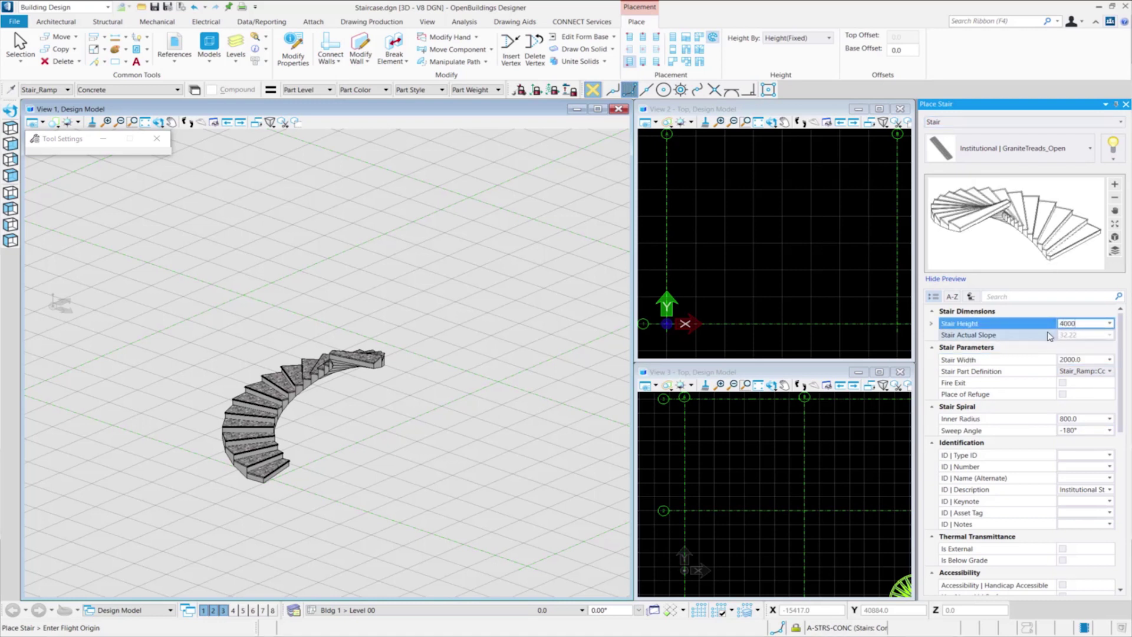
{"action": "key", "text": "Return"}
{"action": "left_click", "coordinate": [398, 435]}
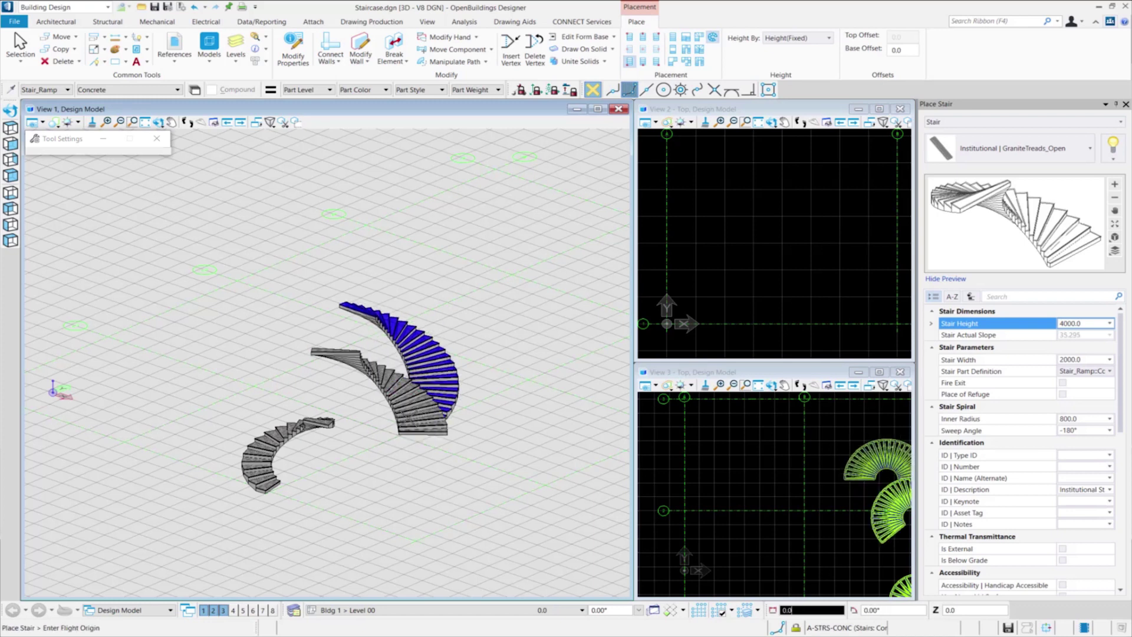
Step: Fix the second spiral's direction, then rotate the view to inspect both spiral stairs
{"action": "left_click", "coordinate": [486, 407]}
{"action": "scroll", "coordinate": [456, 405], "scroll_direction": "up", "scroll_amount": 5}
{"action": "left_click", "coordinate": [324, 361]}
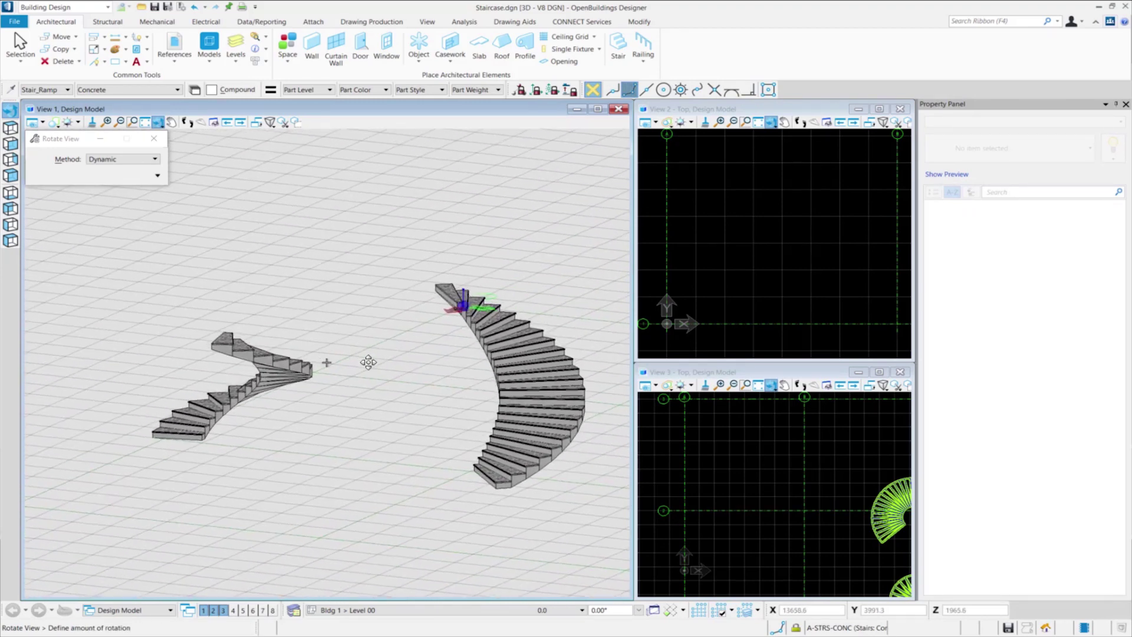
{"action": "left_click", "coordinate": [256, 392]}
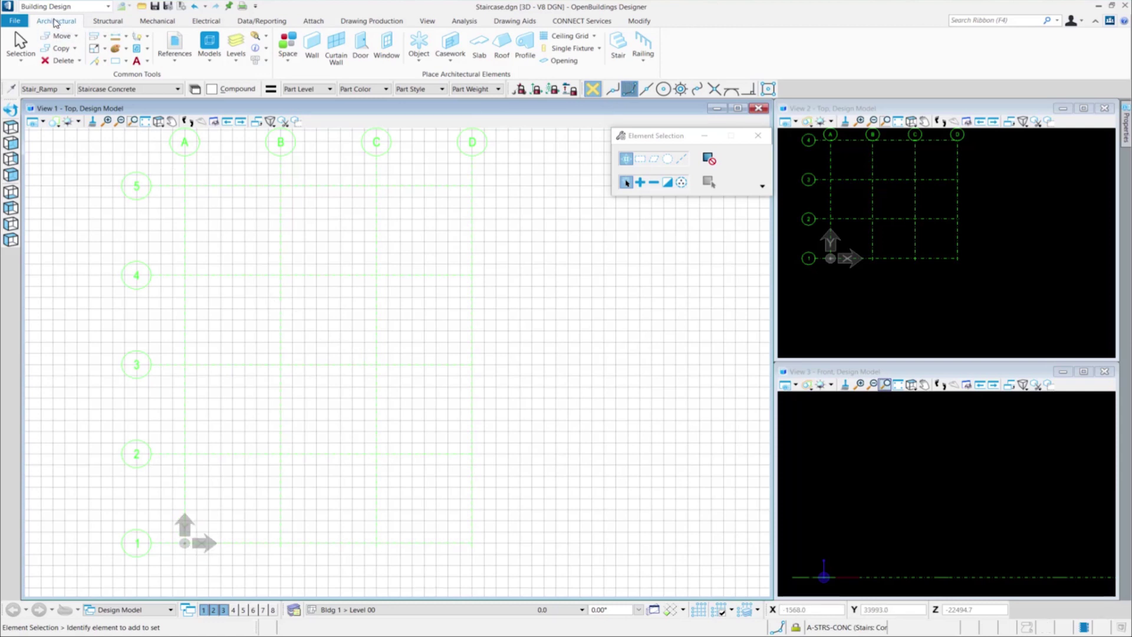
Step: Place a quarter-turn winder stair from grid A/1, setting its turn point and direction
{"action": "left_click", "coordinate": [617, 48]}
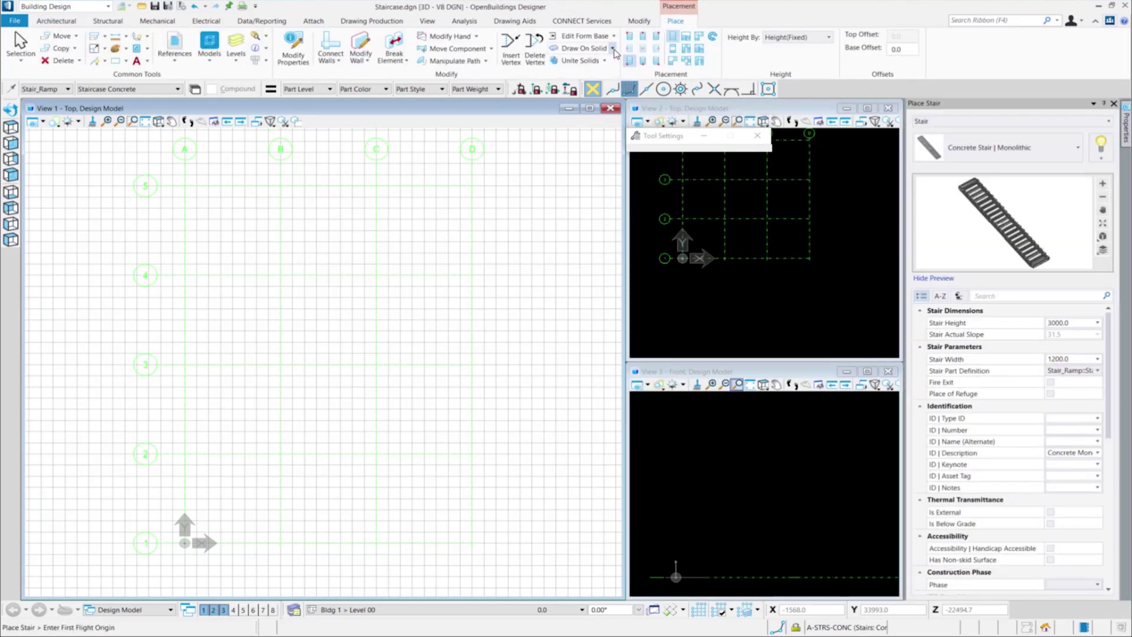
{"action": "left_click", "coordinate": [702, 40]}
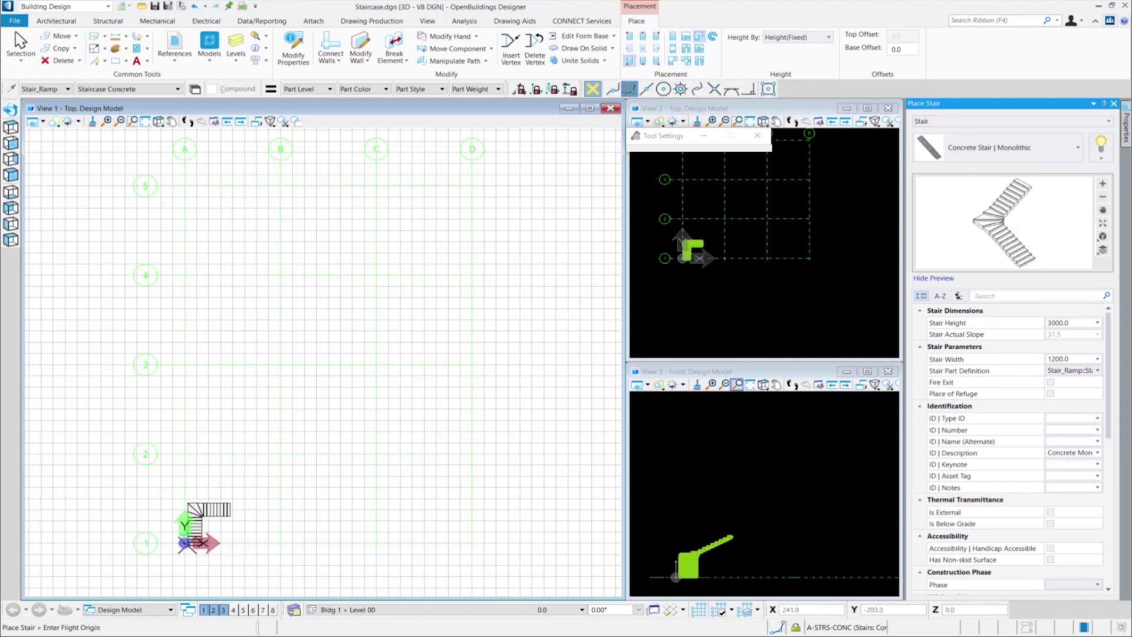
{"action": "left_click", "coordinate": [185, 542]}
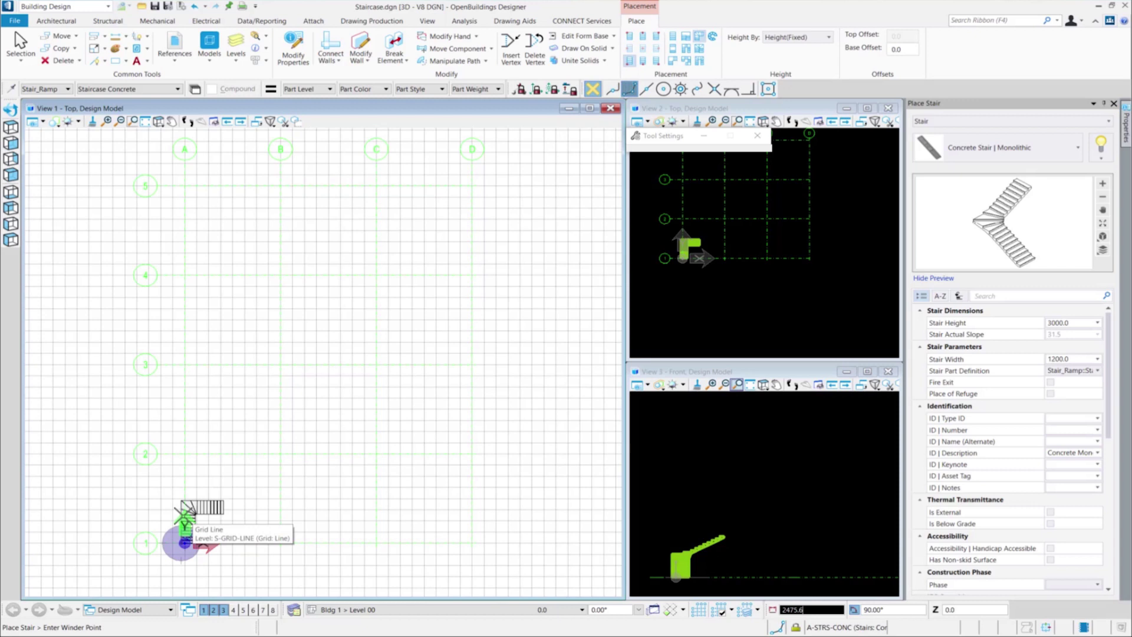
{"action": "left_click", "coordinate": [184, 515]}
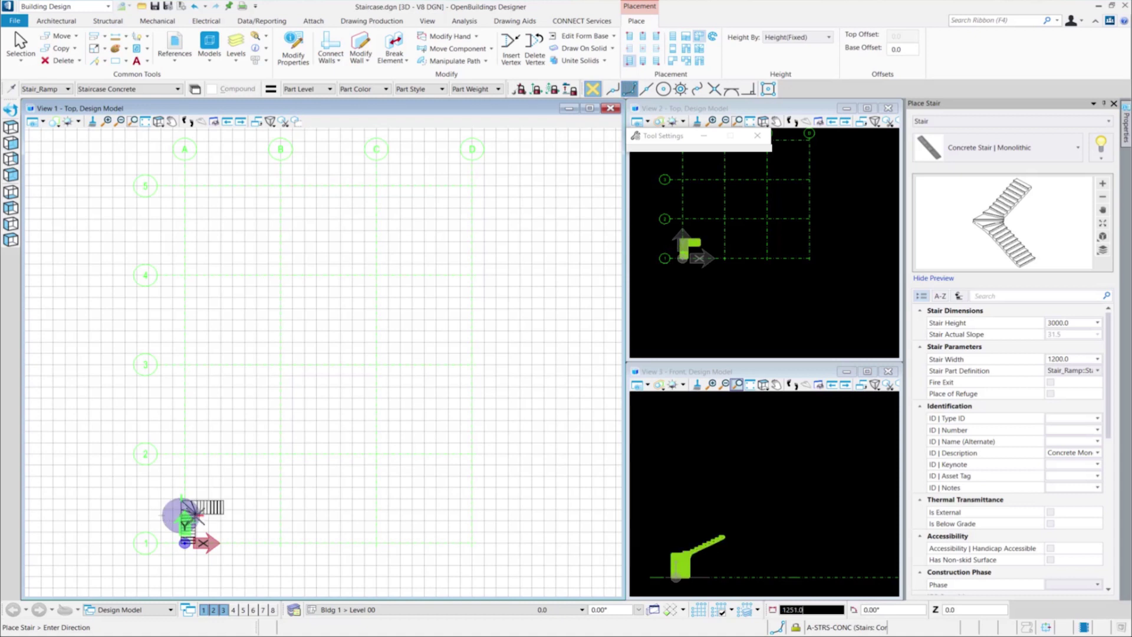
{"action": "left_click", "coordinate": [193, 508]}
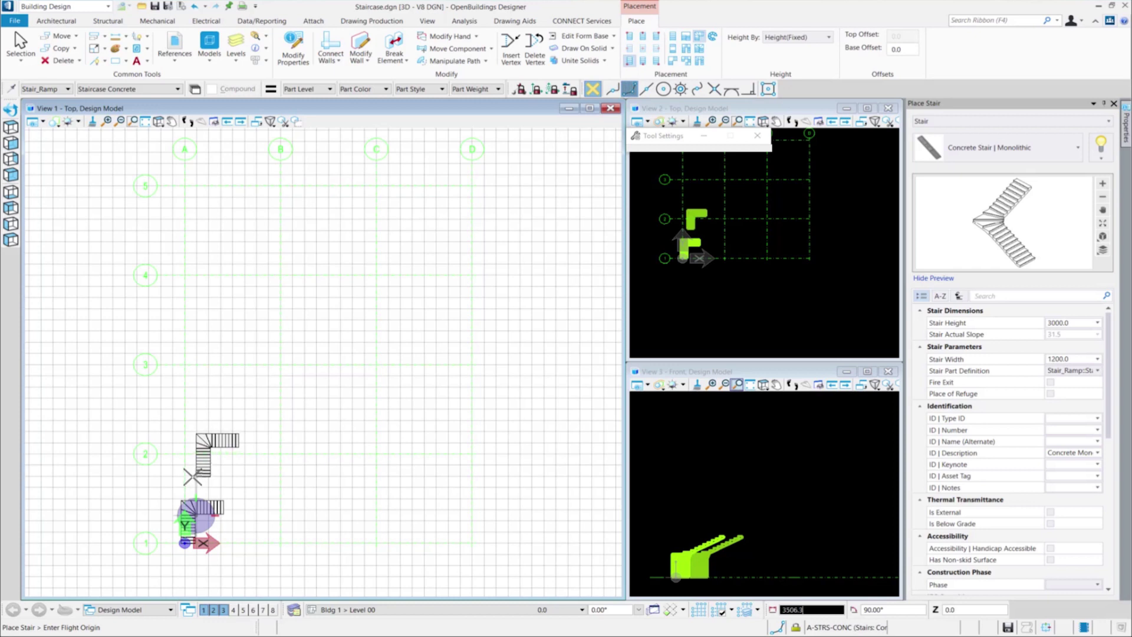
Step: Place a half-turn winder stair with its winder point near grid line 2, directed at 90°
{"action": "left_click", "coordinate": [701, 54]}
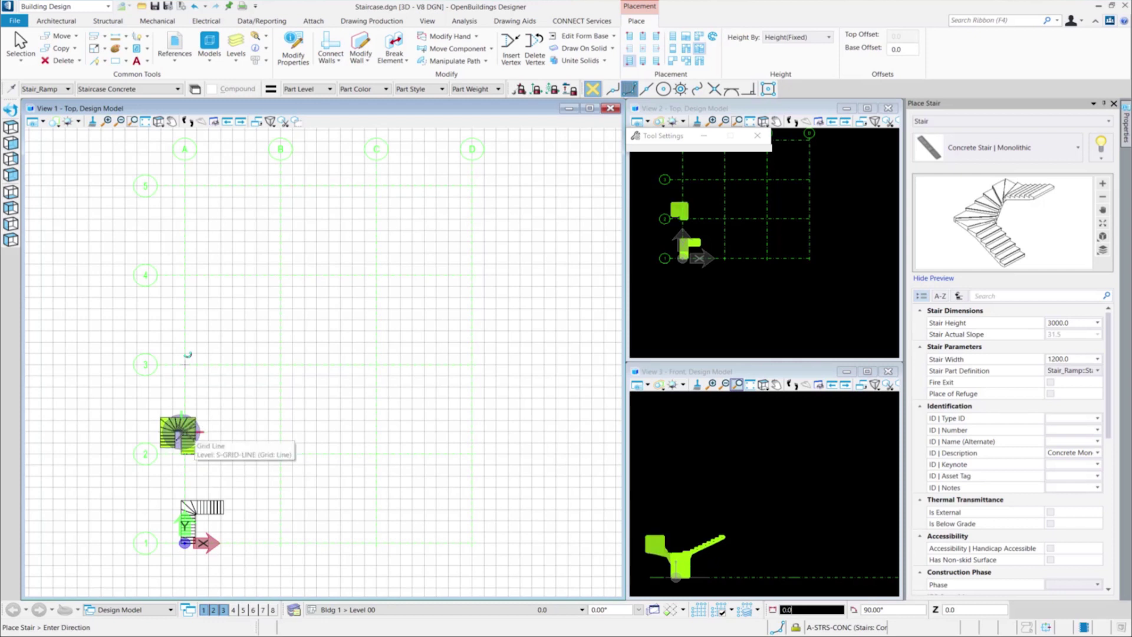
{"action": "left_click", "coordinate": [179, 433]}
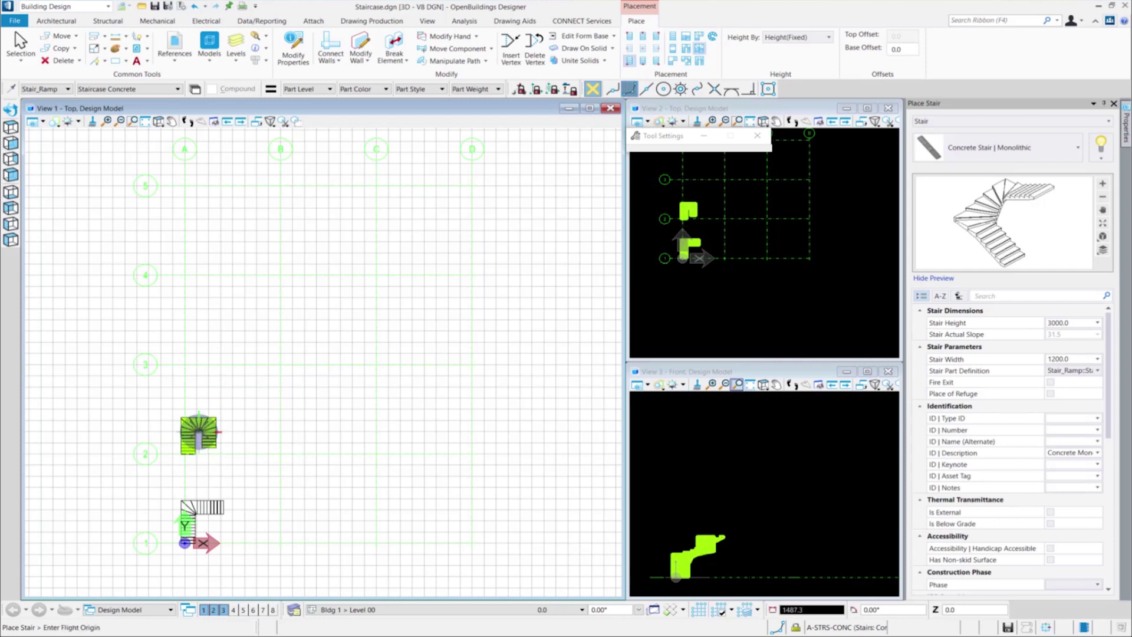
{"action": "left_click", "coordinate": [200, 399]}
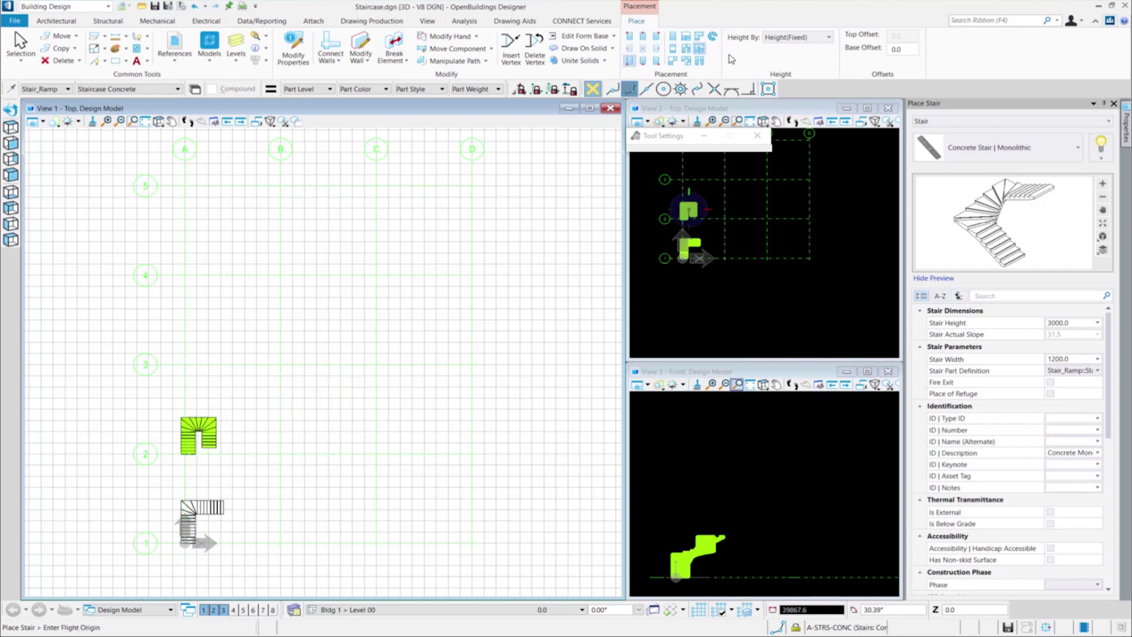
Step: Place a two-quarter-turn winder stair near grid line 3, then view all stairs in isometric
{"action": "left_click", "coordinate": [700, 62]}
{"action": "left_click", "coordinate": [185, 543]}
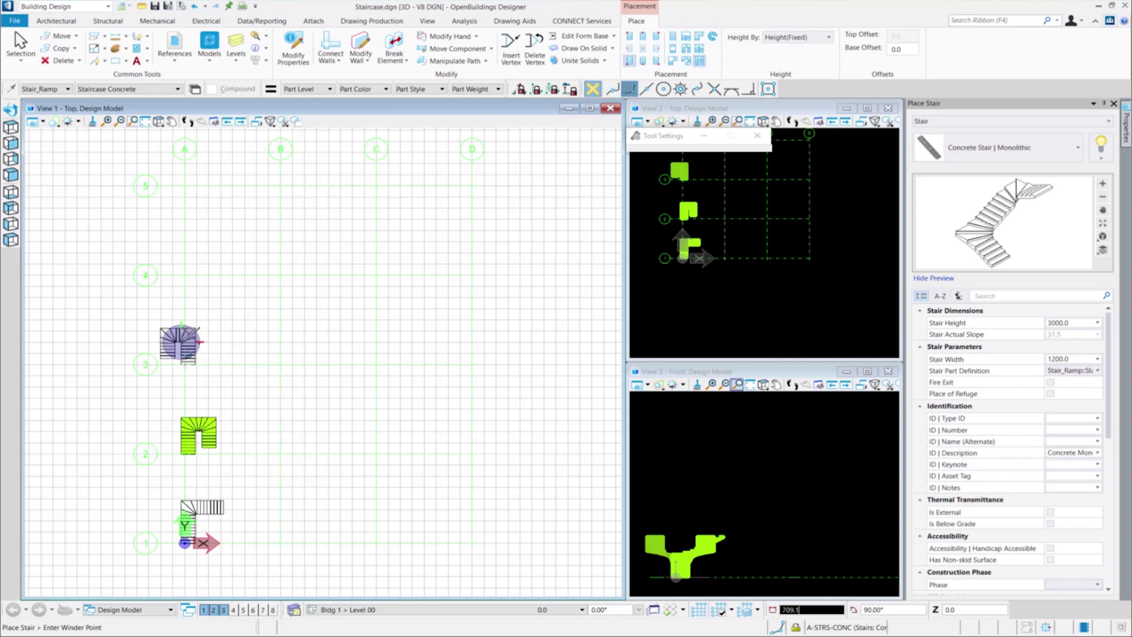
{"action": "left_click", "coordinate": [201, 341]}
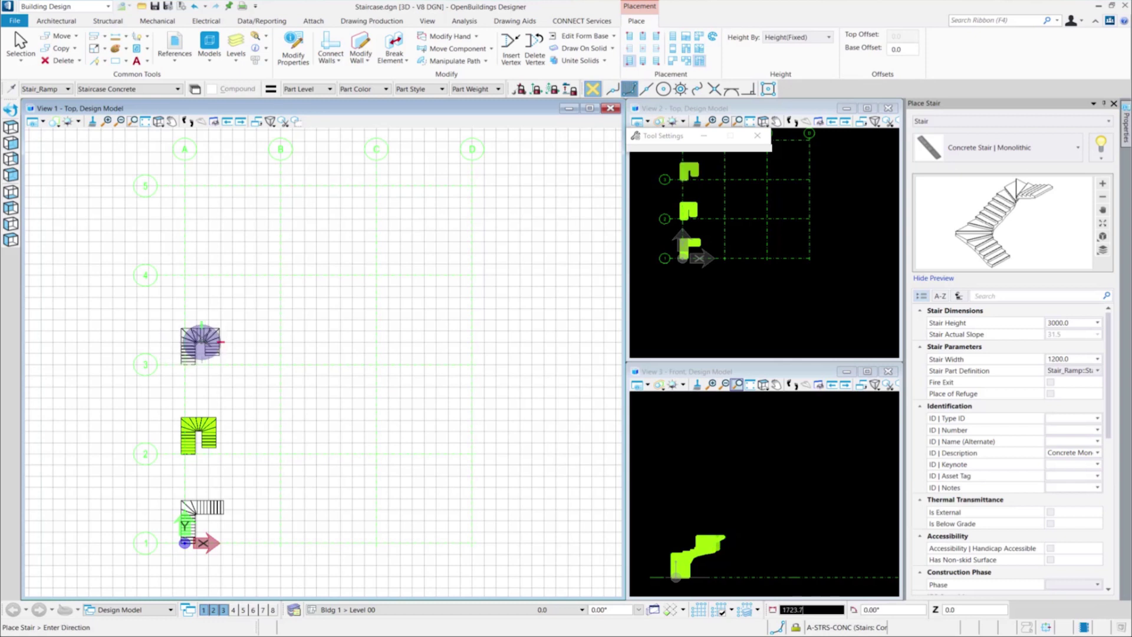
{"action": "left_click", "coordinate": [207, 308]}
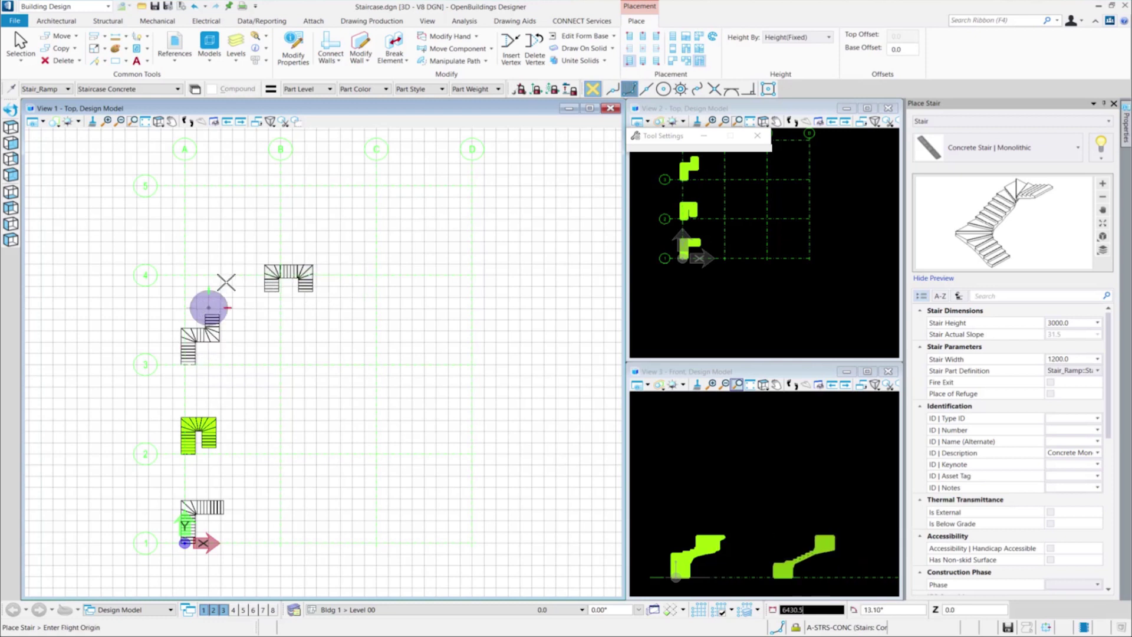
{"action": "left_click", "coordinate": [12, 177]}
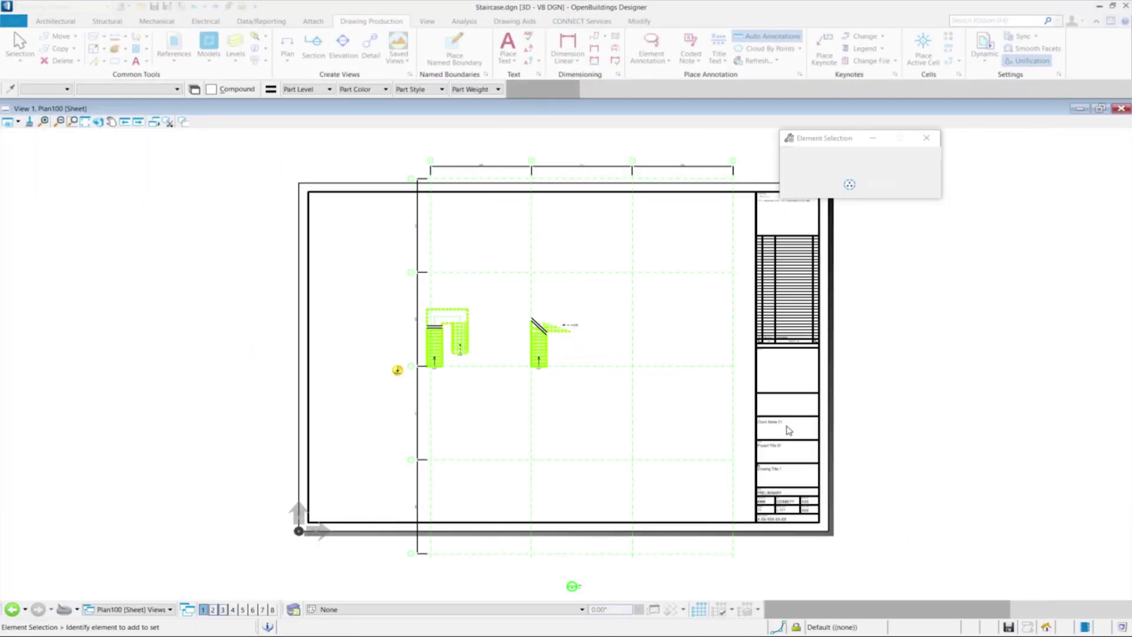
Step: Zoom in and out on the Plan100 sheet's stair plans with numbered treads and UP/DN labels
{"action": "scroll", "coordinate": [546, 328], "scroll_direction": "up", "scroll_amount": 2}
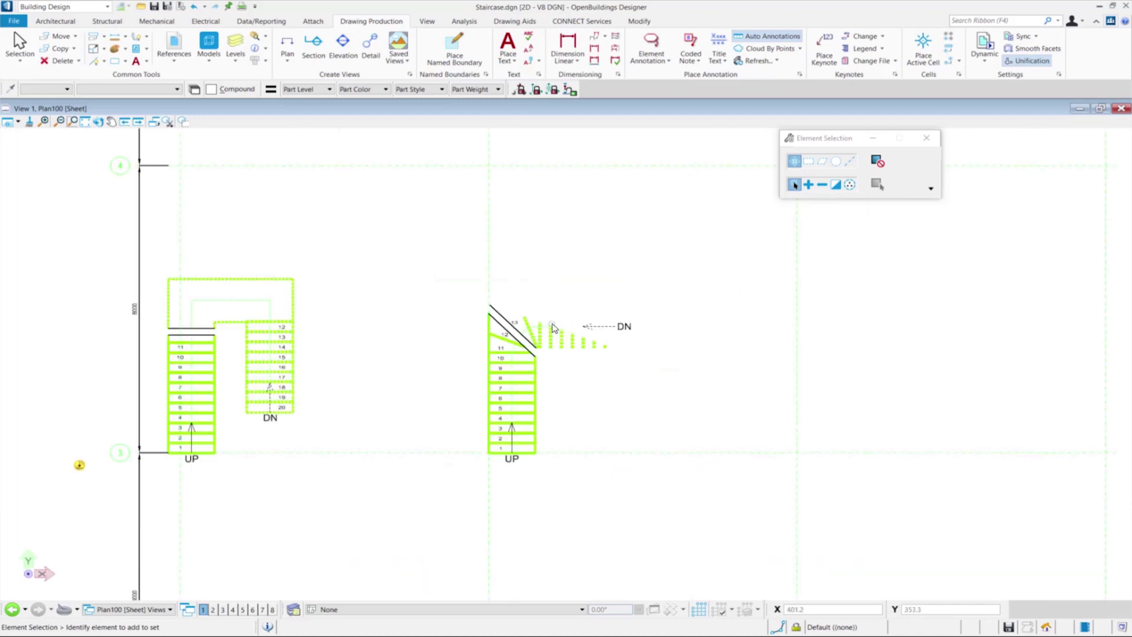
{"action": "scroll", "coordinate": [551, 328], "scroll_direction": "up", "scroll_amount": 2}
{"action": "scroll", "coordinate": [554, 327], "scroll_direction": "down", "scroll_amount": 2}
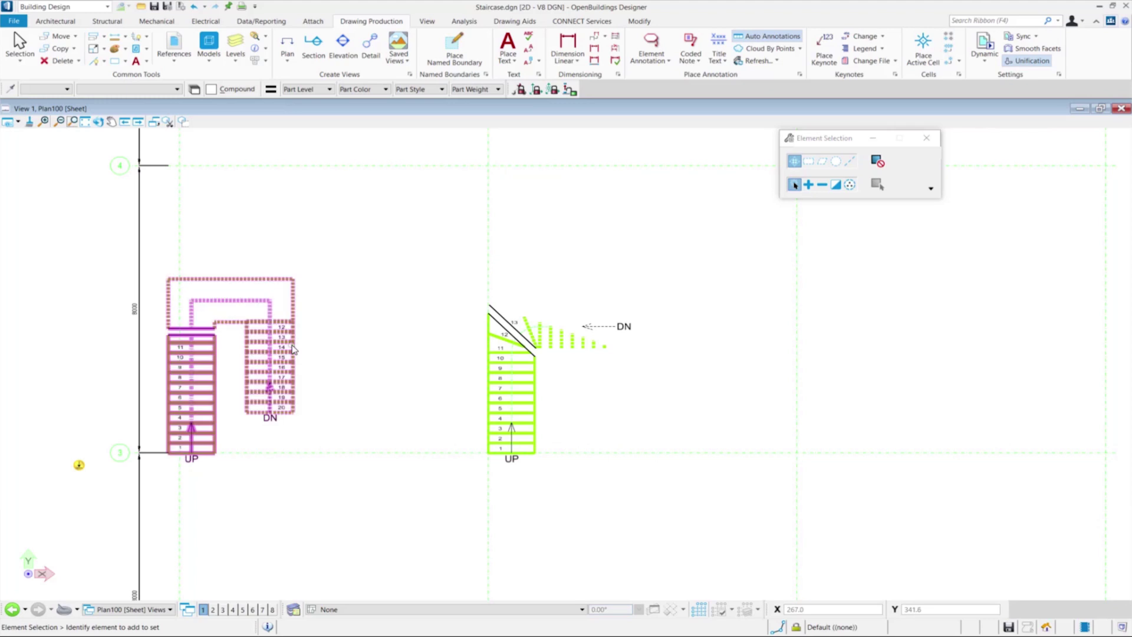
{"action": "scroll", "coordinate": [218, 358], "scroll_direction": "up", "scroll_amount": 2}
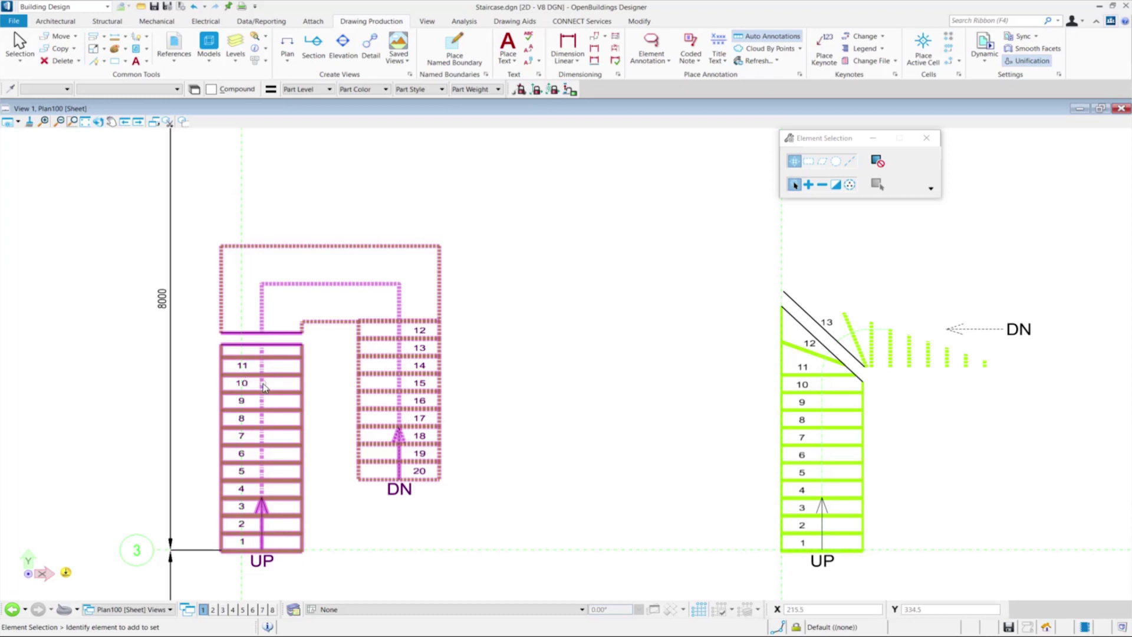
{"action": "scroll", "coordinate": [264, 387], "scroll_direction": "down", "scroll_amount": 2}
{"action": "left_click", "coordinate": [255, 388]}
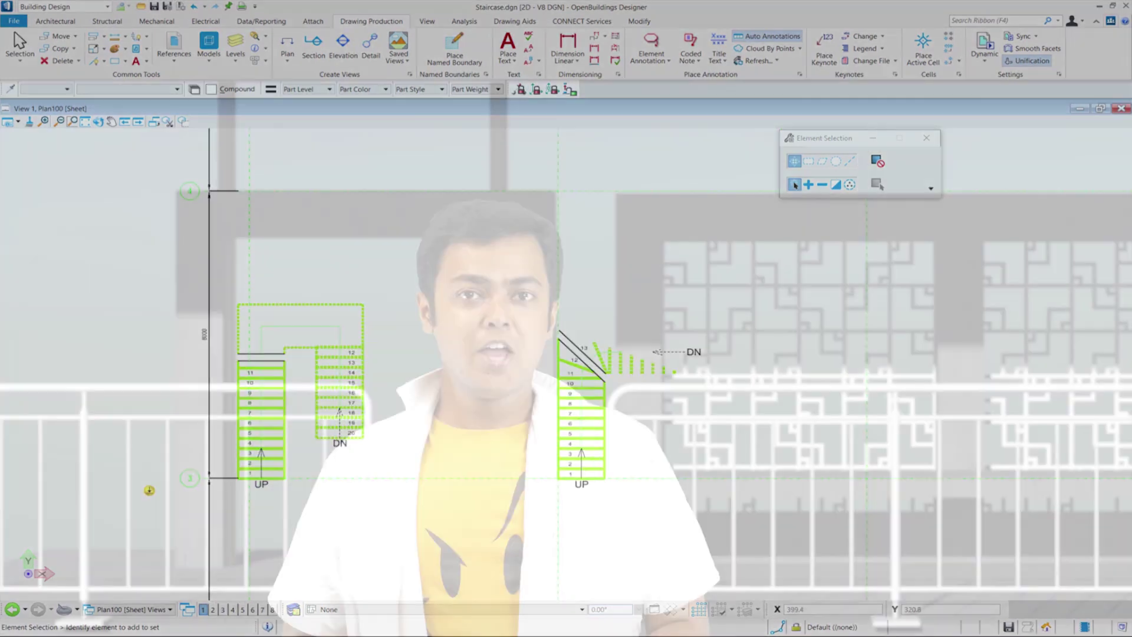